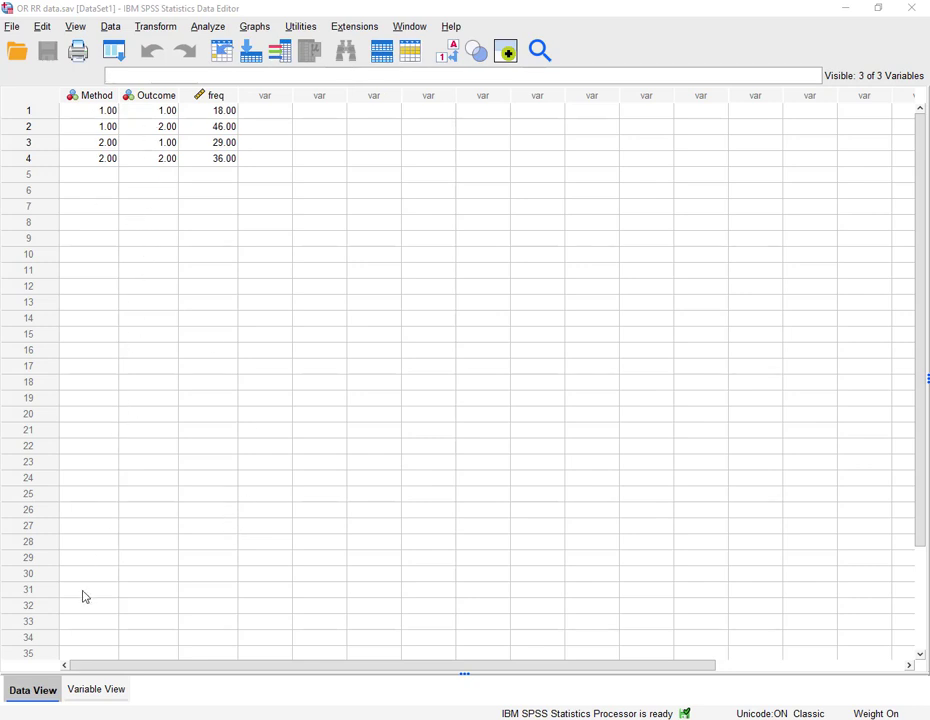
Inspect the value labels defined for the Method and Outcome variables, and return to the data rows.
click(76, 690)
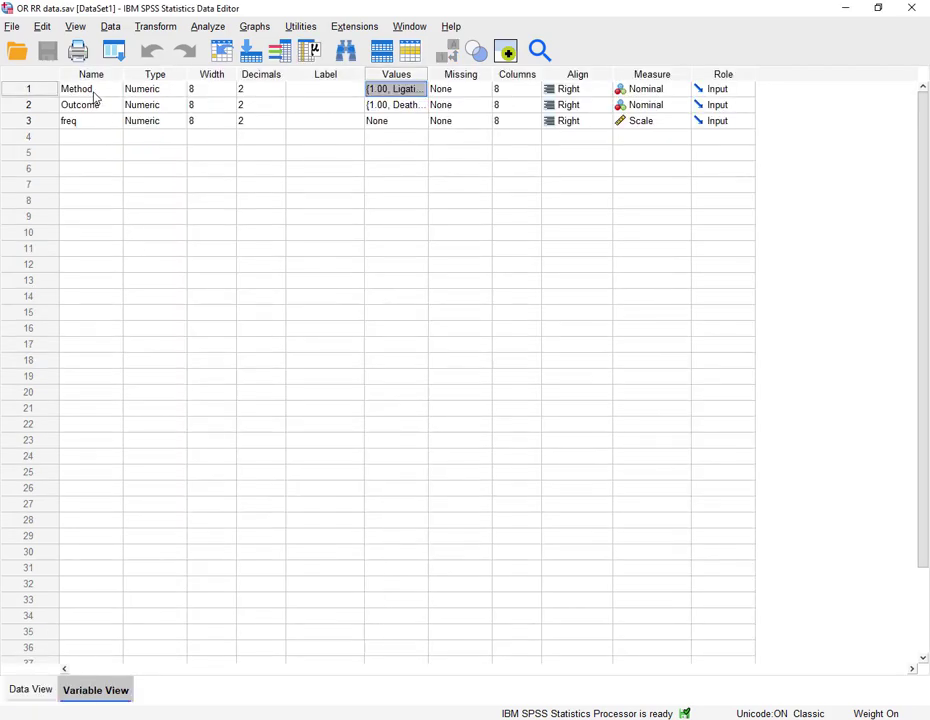
click(422, 90)
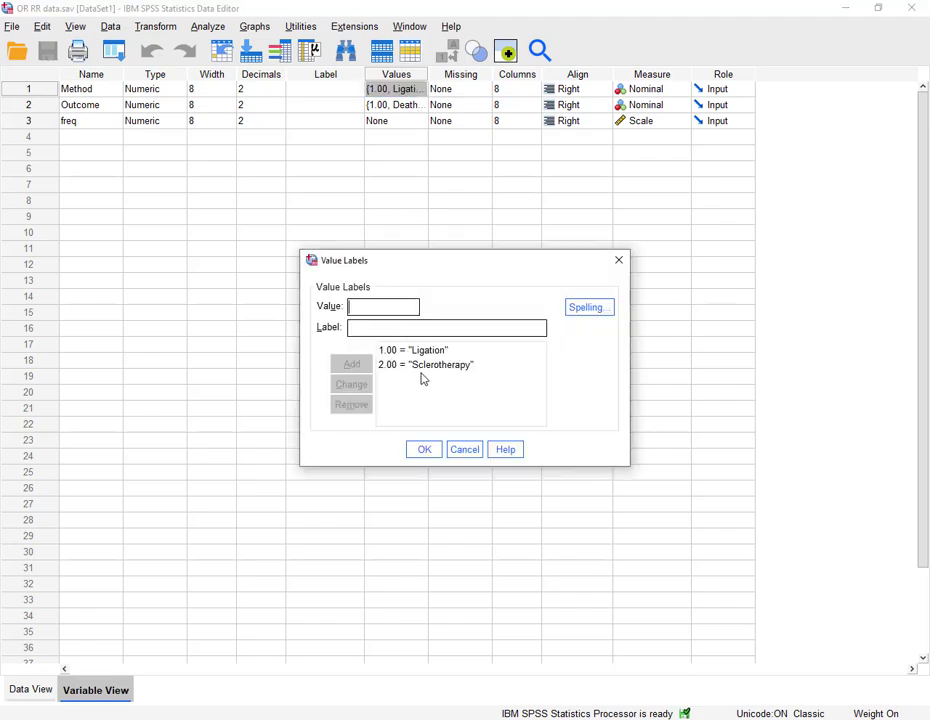
click(617, 264)
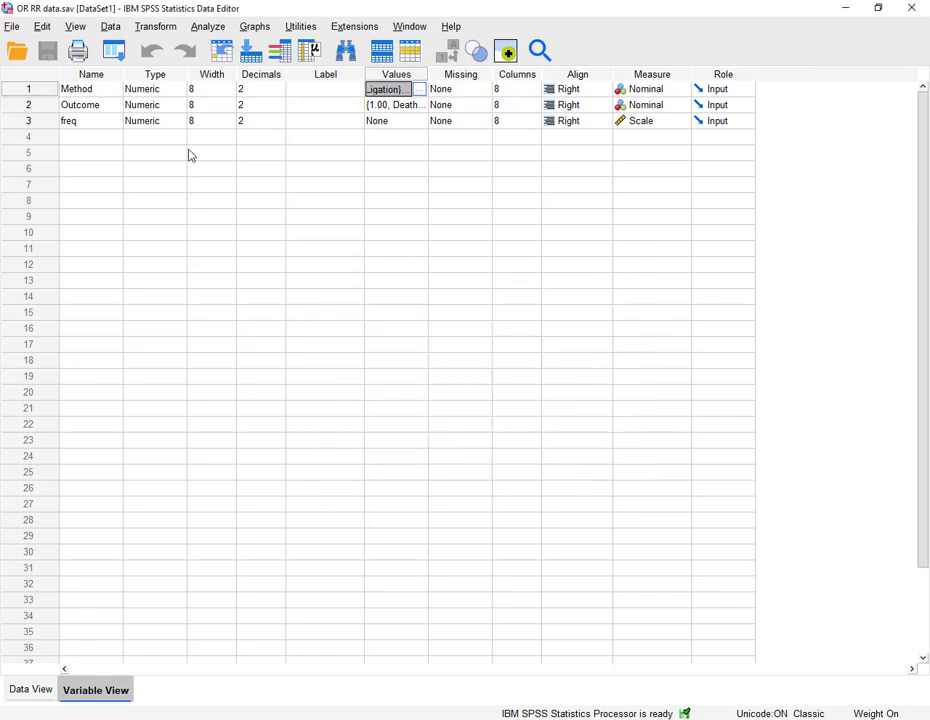
click(420, 105)
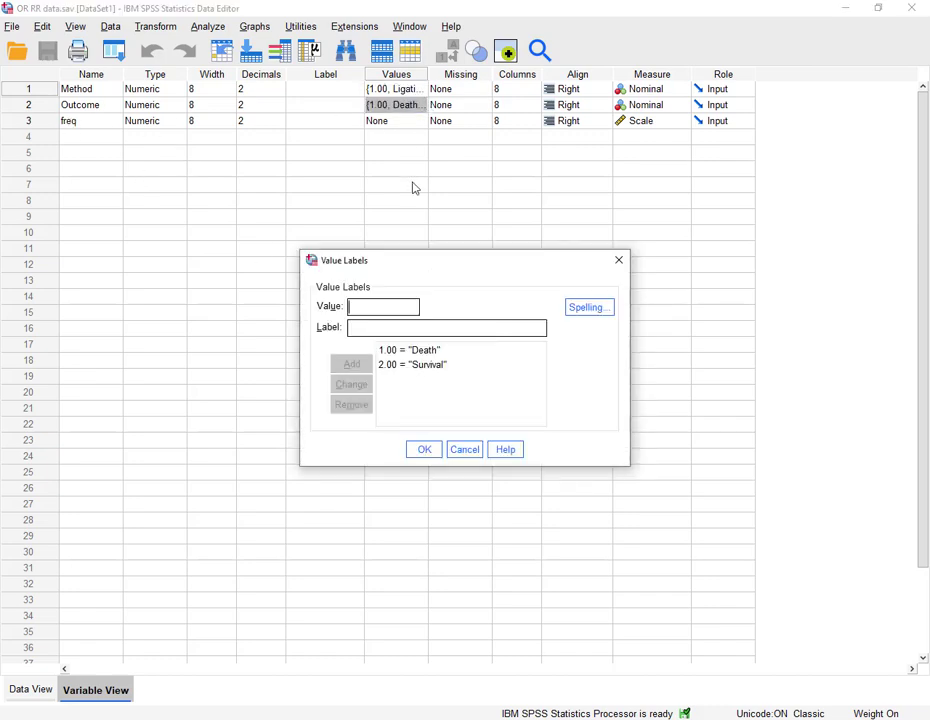
click(619, 261)
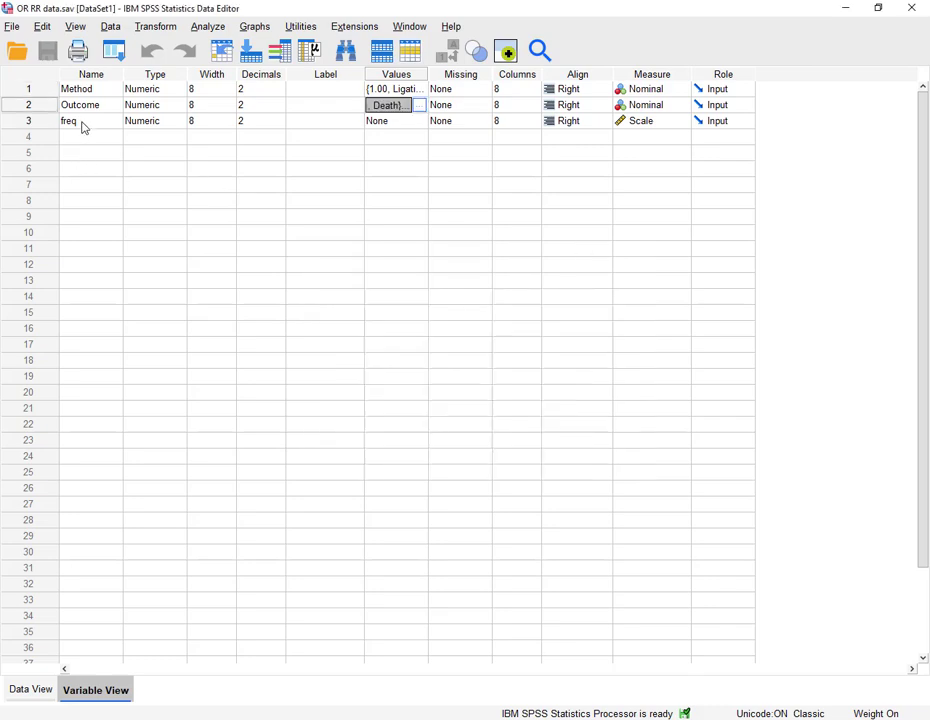
click(26, 91)
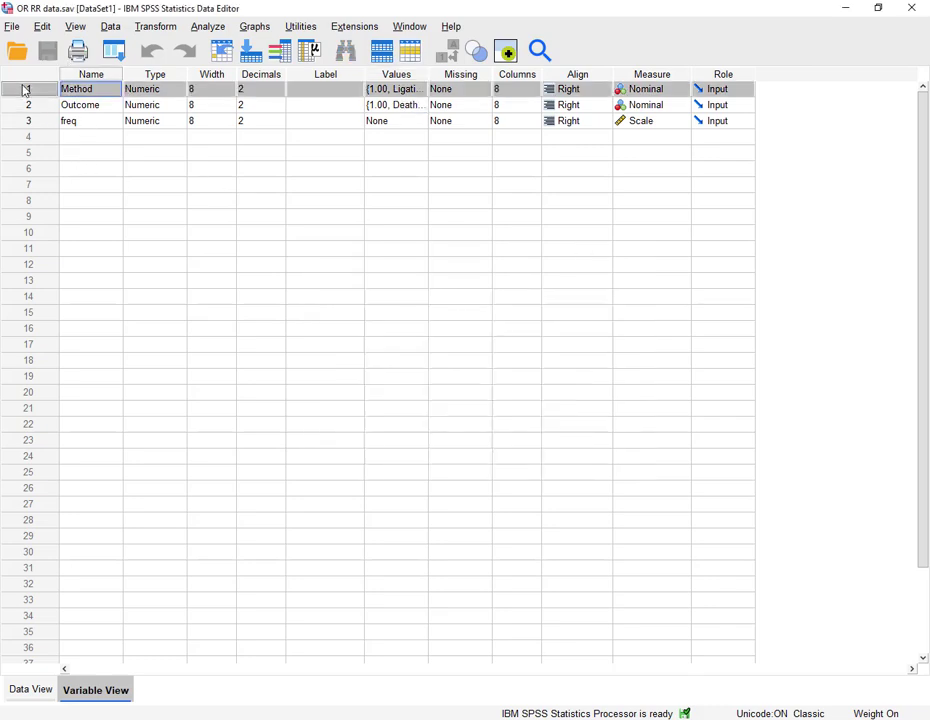
key(ctrl+t)
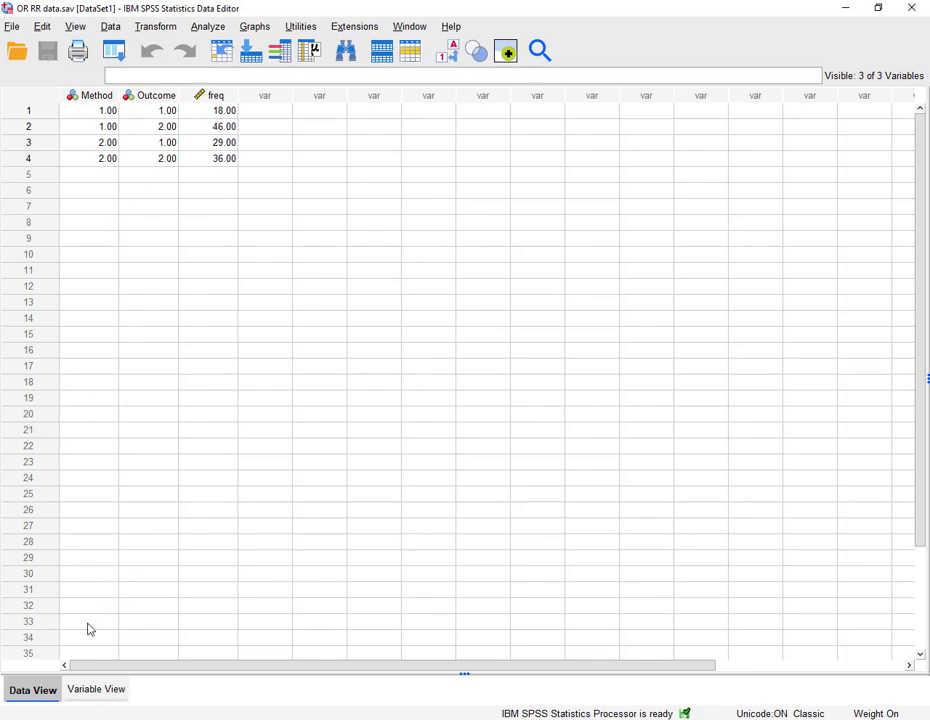
click(96, 689)
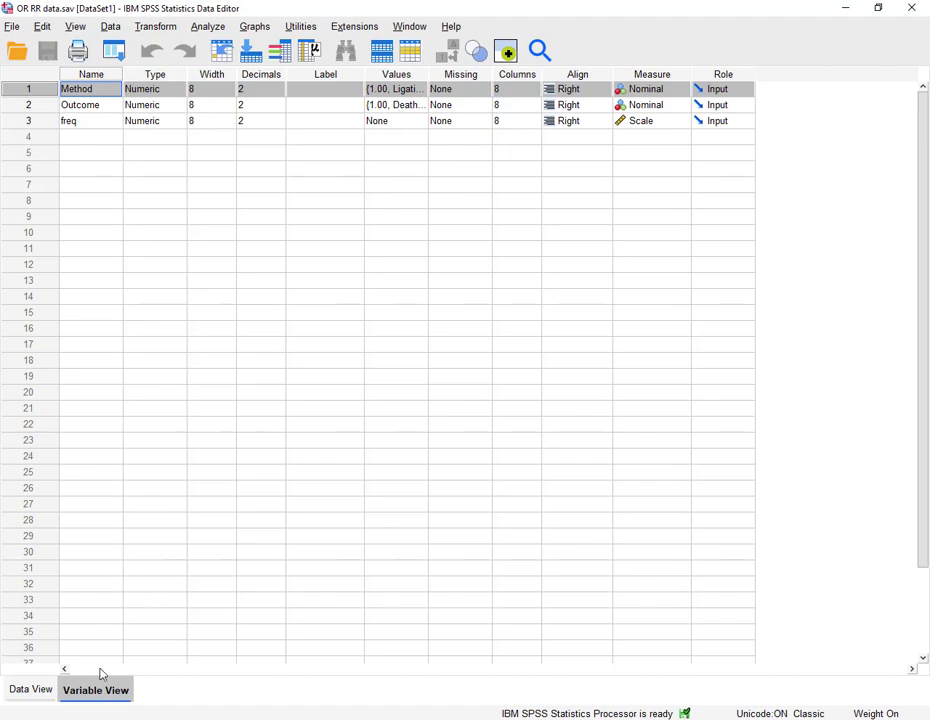
click(36, 689)
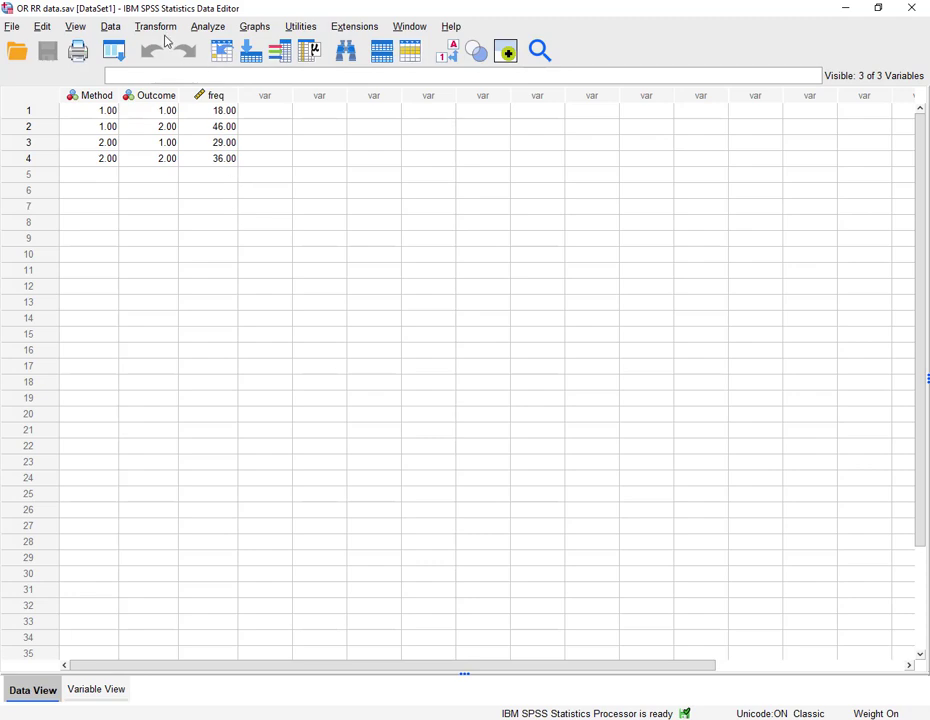
Weight the cases by the frequency variable freq.
click(114, 30)
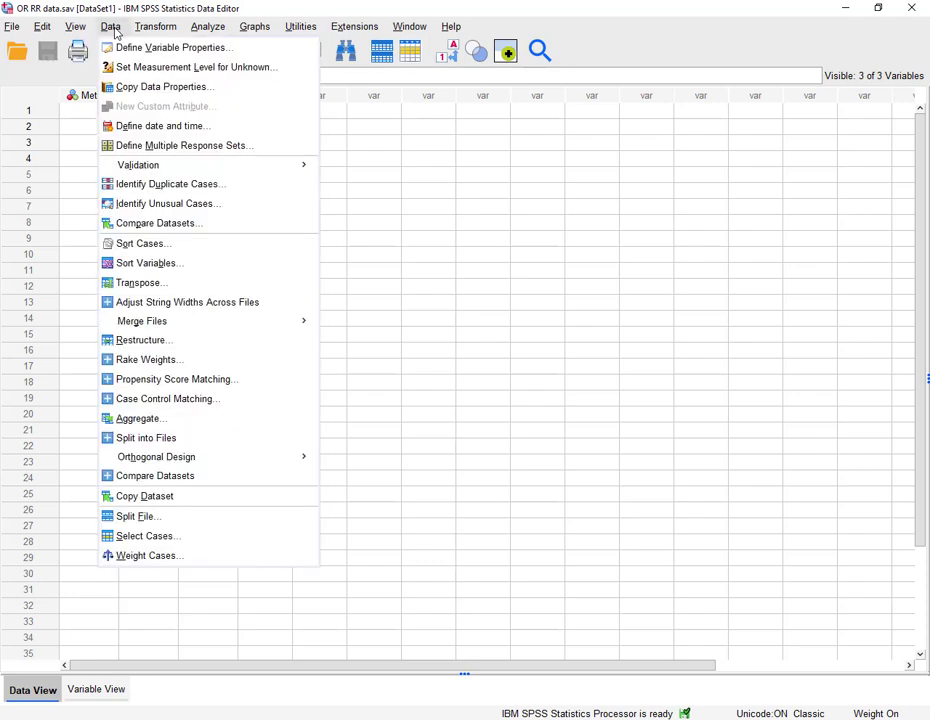
click(145, 556)
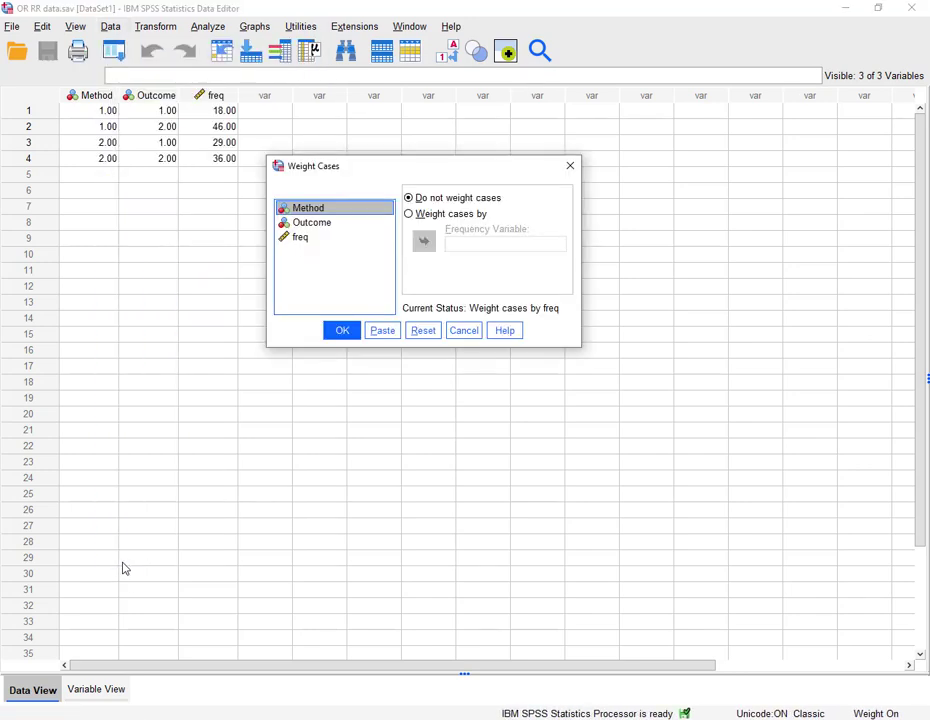
click(433, 215)
click(300, 238)
click(423, 240)
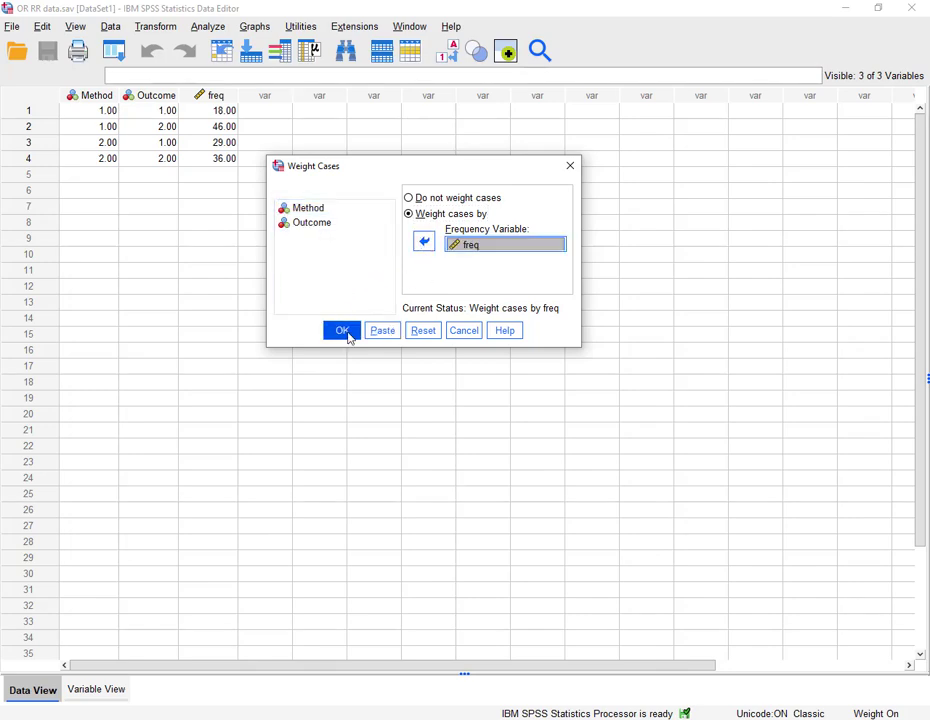
click(342, 331)
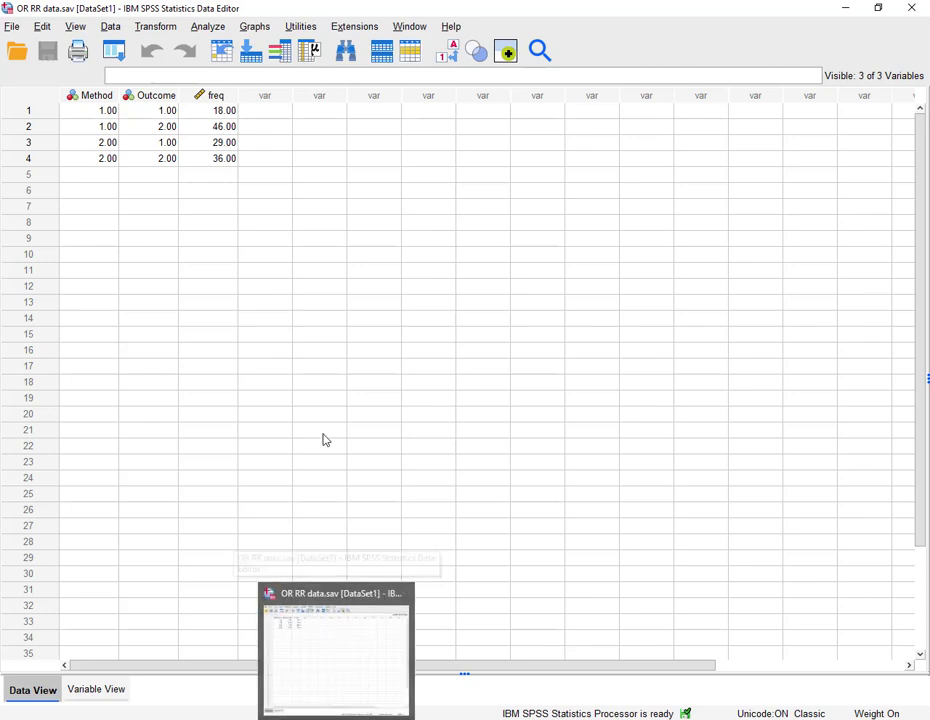
Set up a Crosstabs analysis with Method as the row variable and Outcome as the column variable.
click(205, 28)
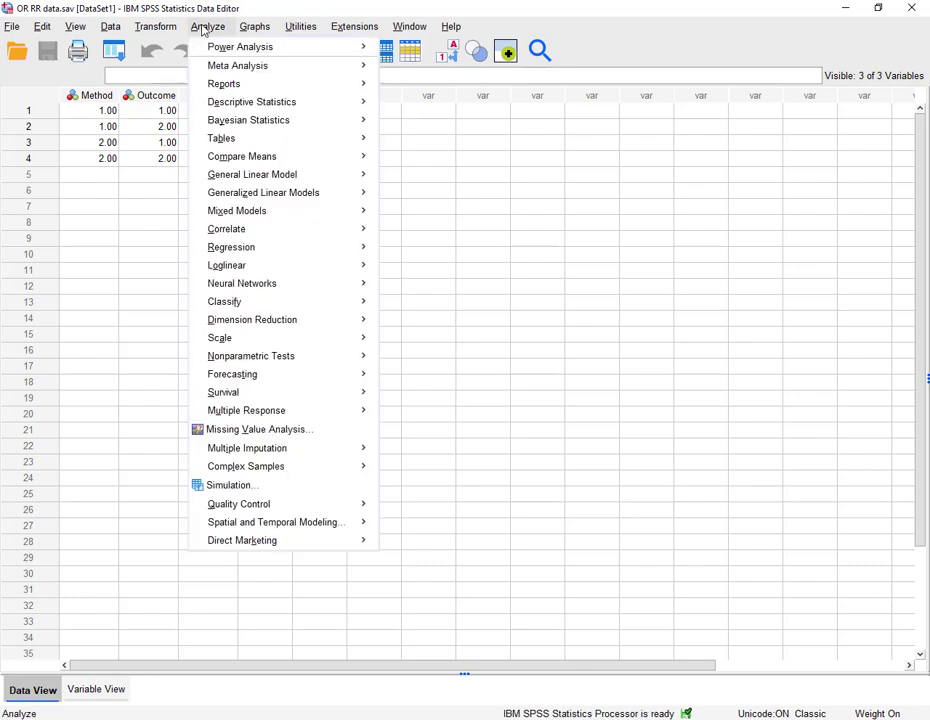
mouse_move(204, 103)
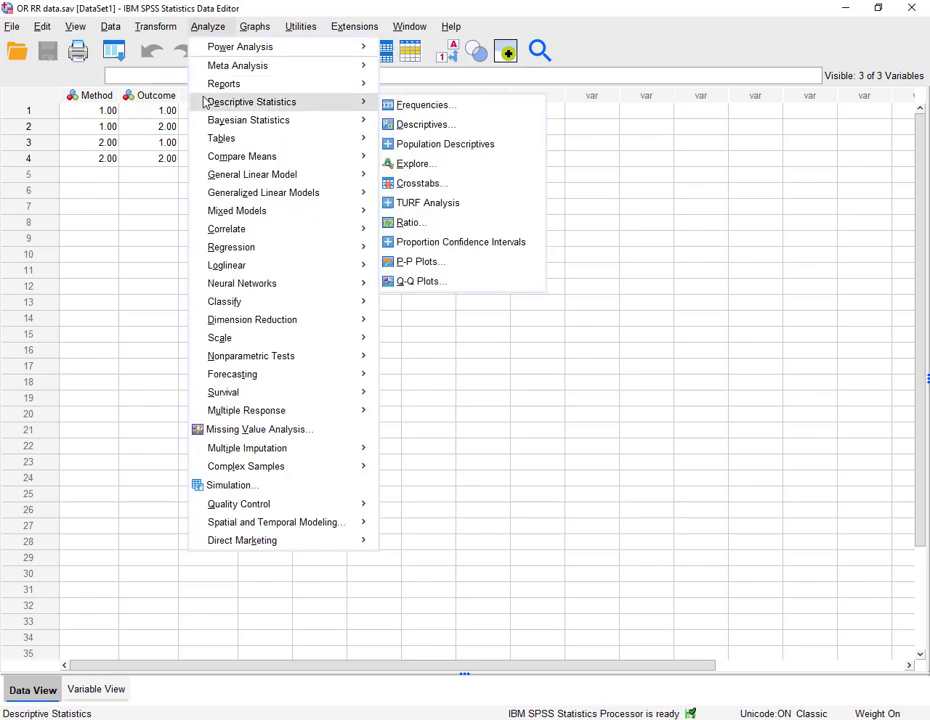
click(410, 183)
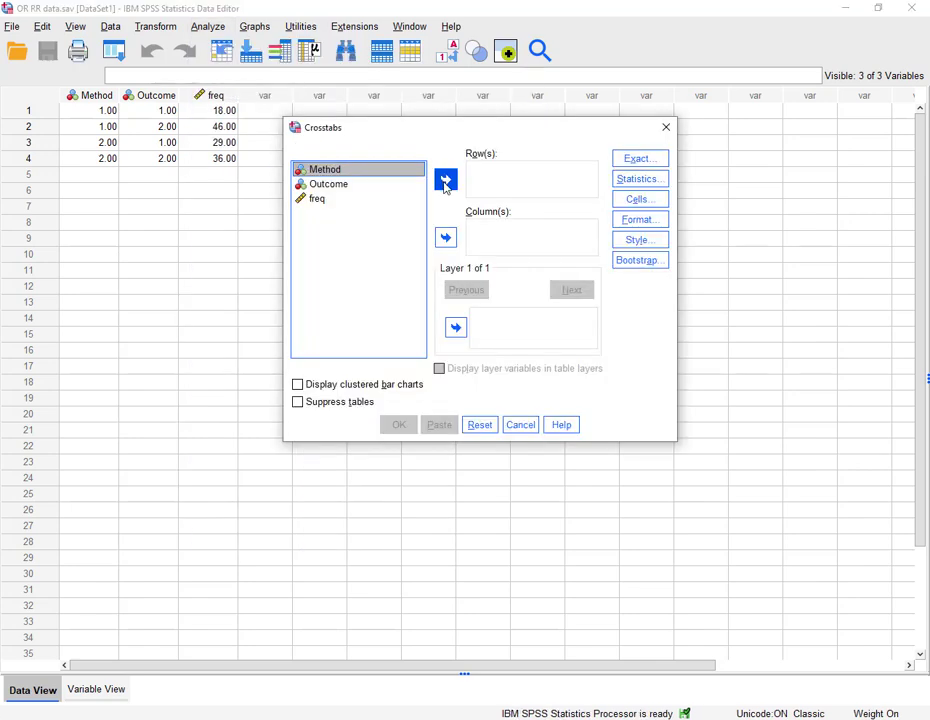
click(446, 183)
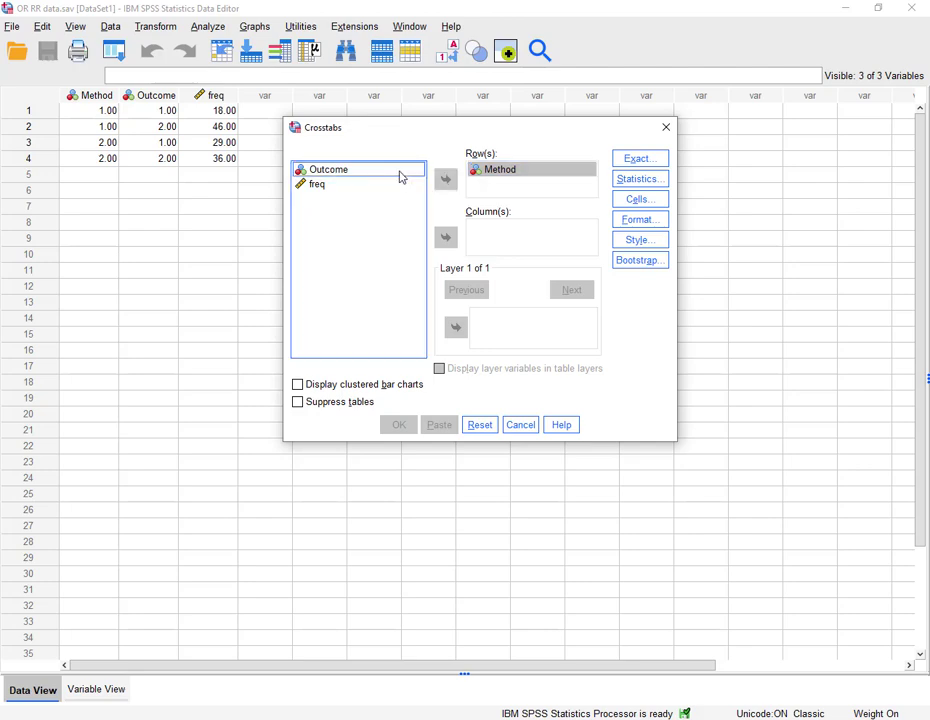
click(447, 240)
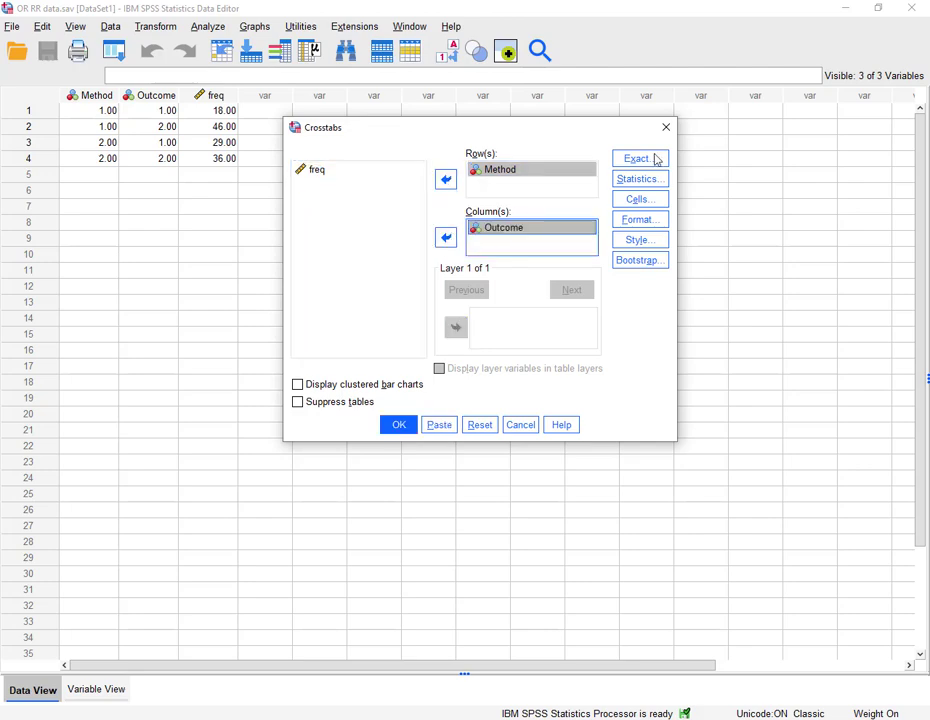
Add row percentages to the crosstab's cell display alongside the observed counts.
click(660, 202)
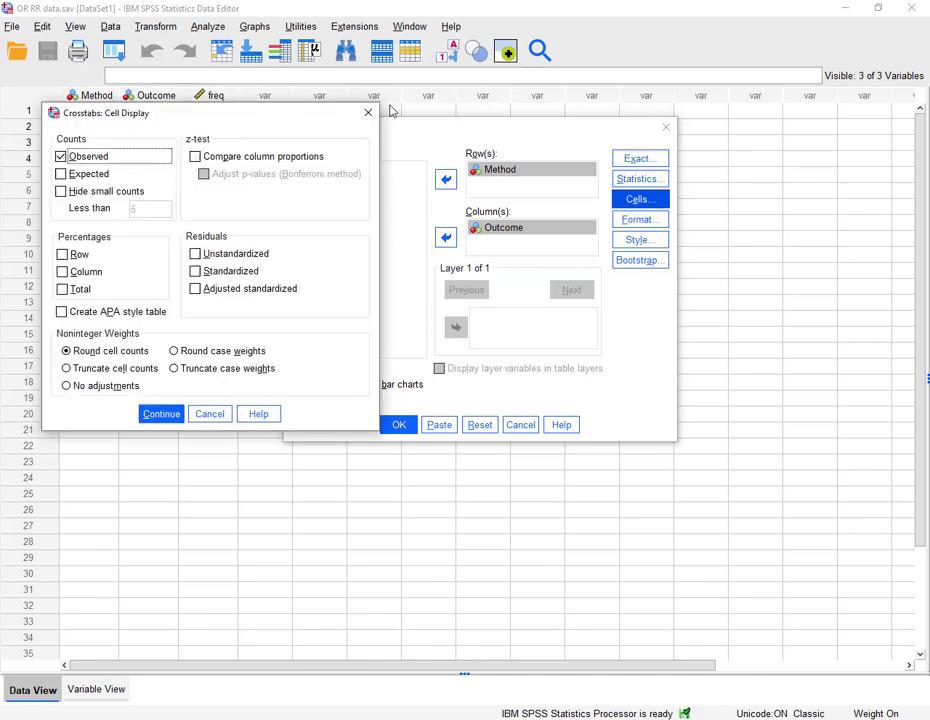
click(358, 266)
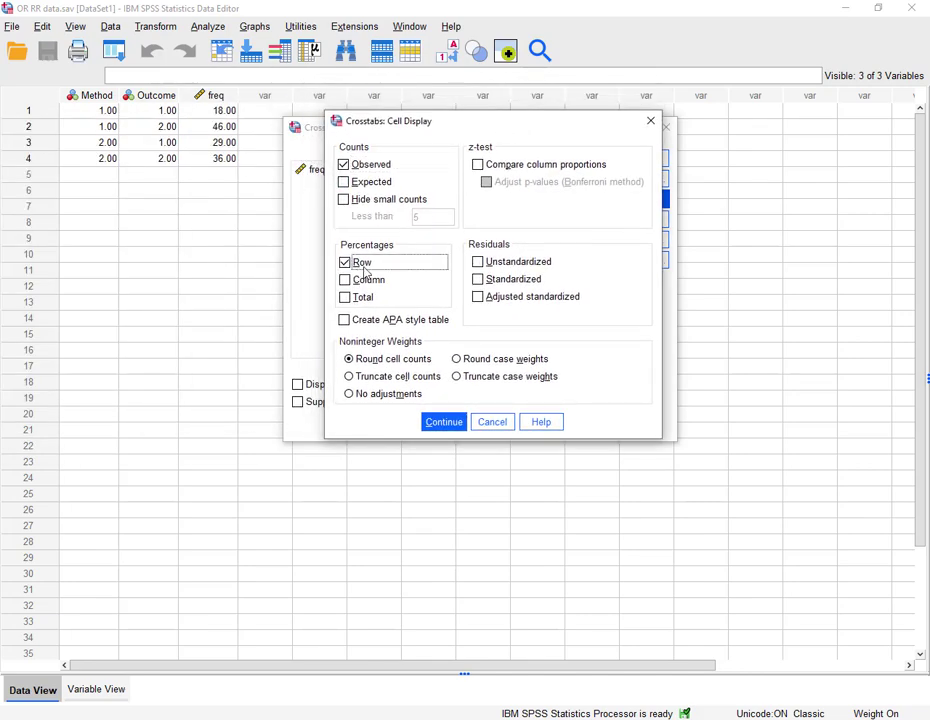
click(443, 423)
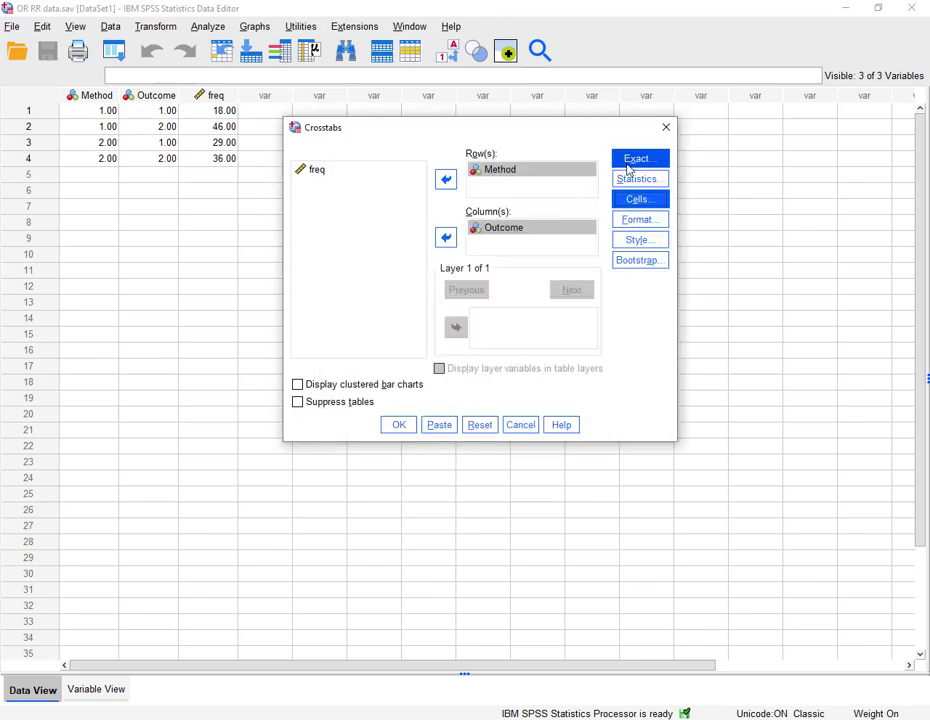
Include the Risk statistic in the crosstab and run the analysis.
click(628, 179)
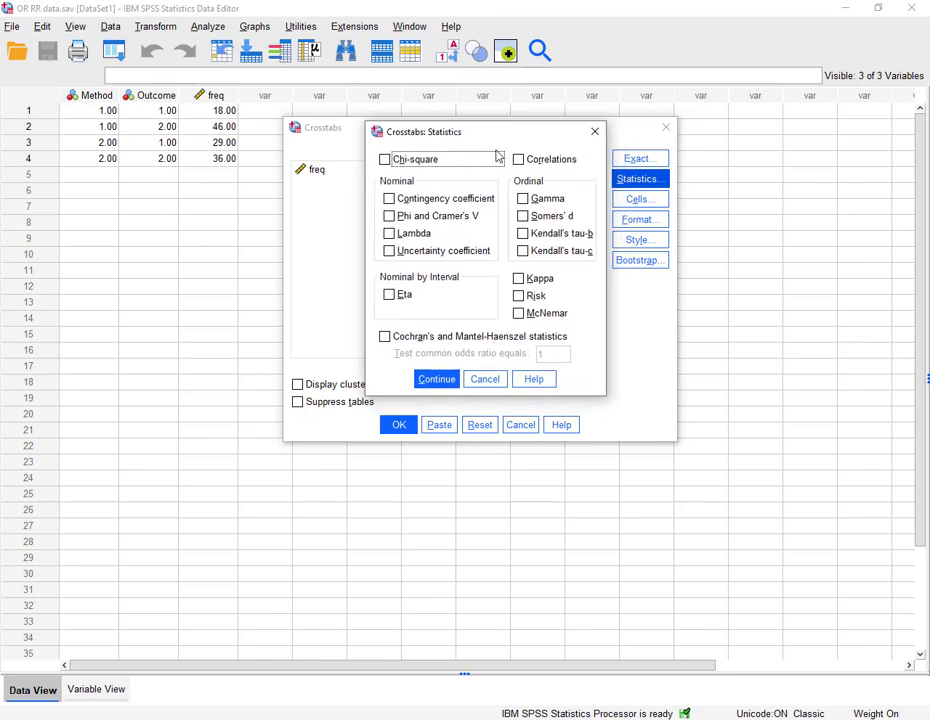
click(518, 296)
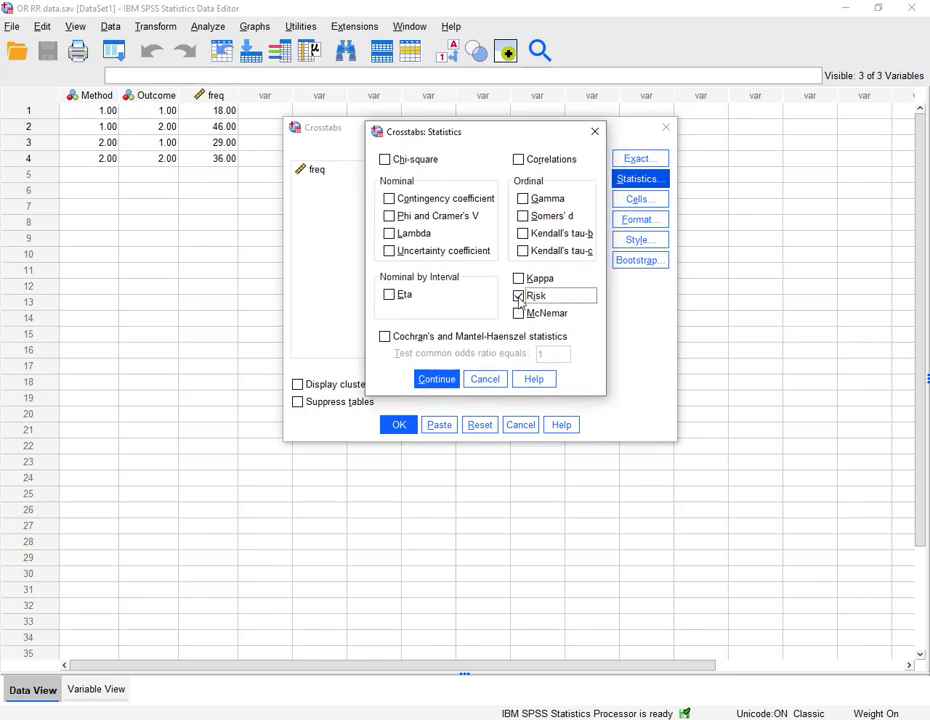
click(437, 381)
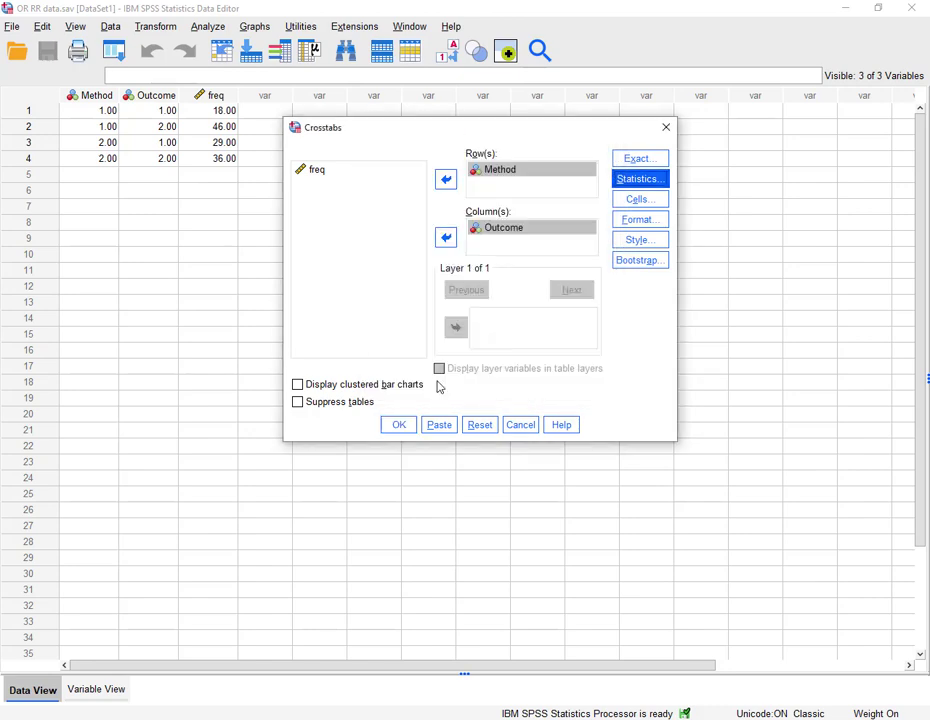
click(400, 426)
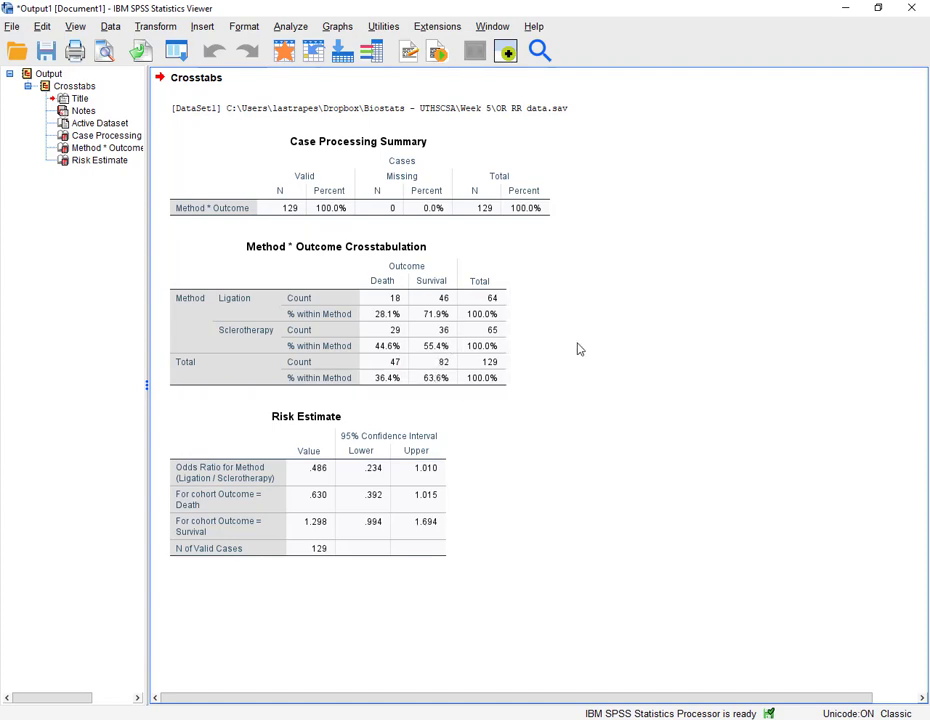
Examine the Risk Estimate table's odds ratio, cohort risk ratios and confidence intervals, along with the Method by Outcome crosstabulation.
click(519, 571)
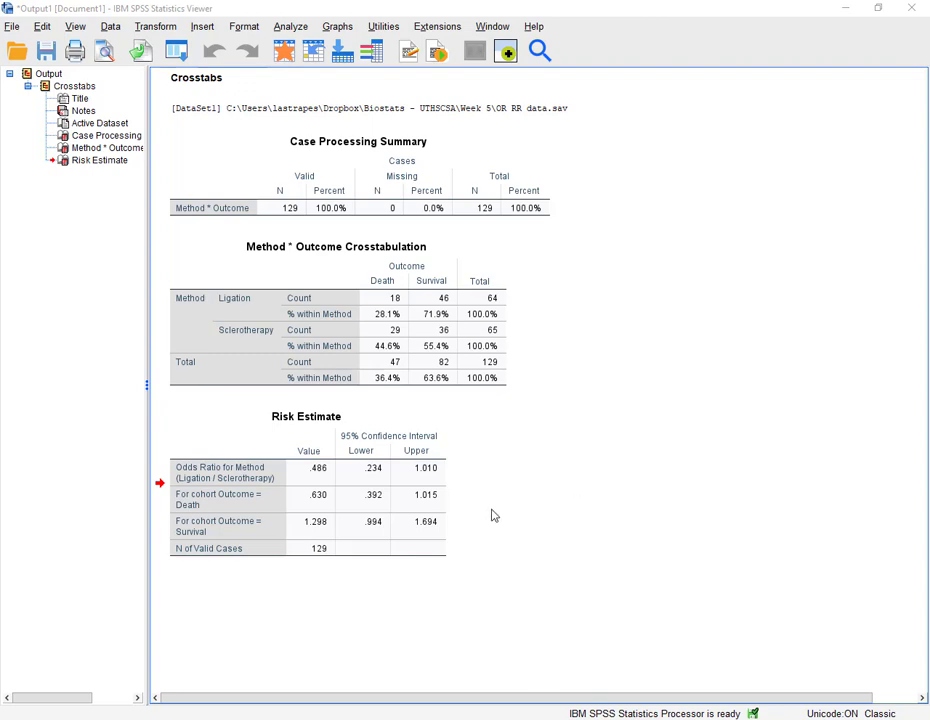
click(256, 487)
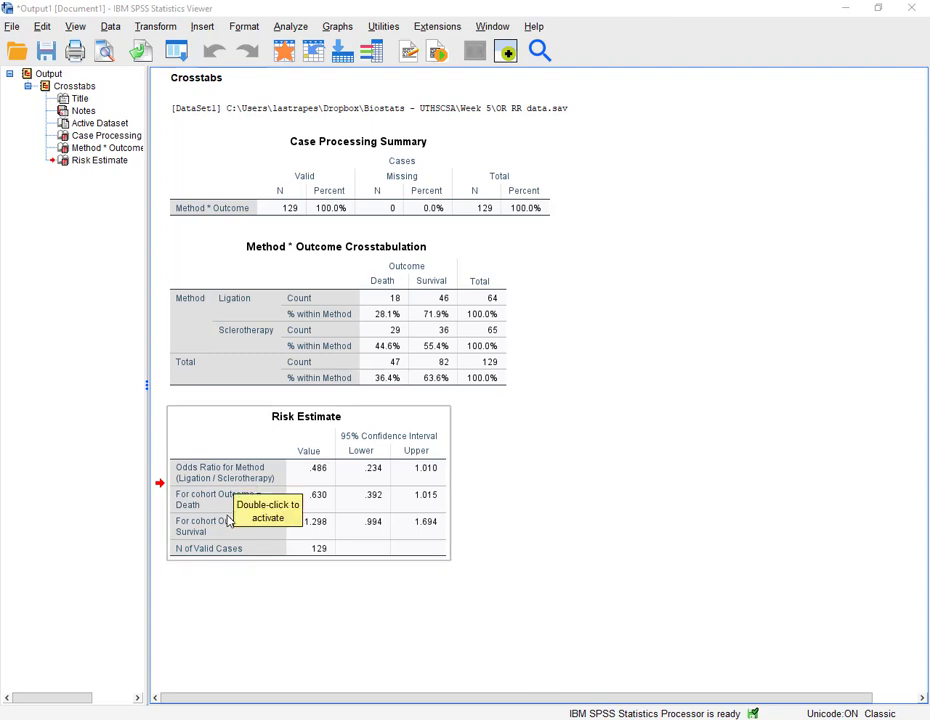
click(240, 628)
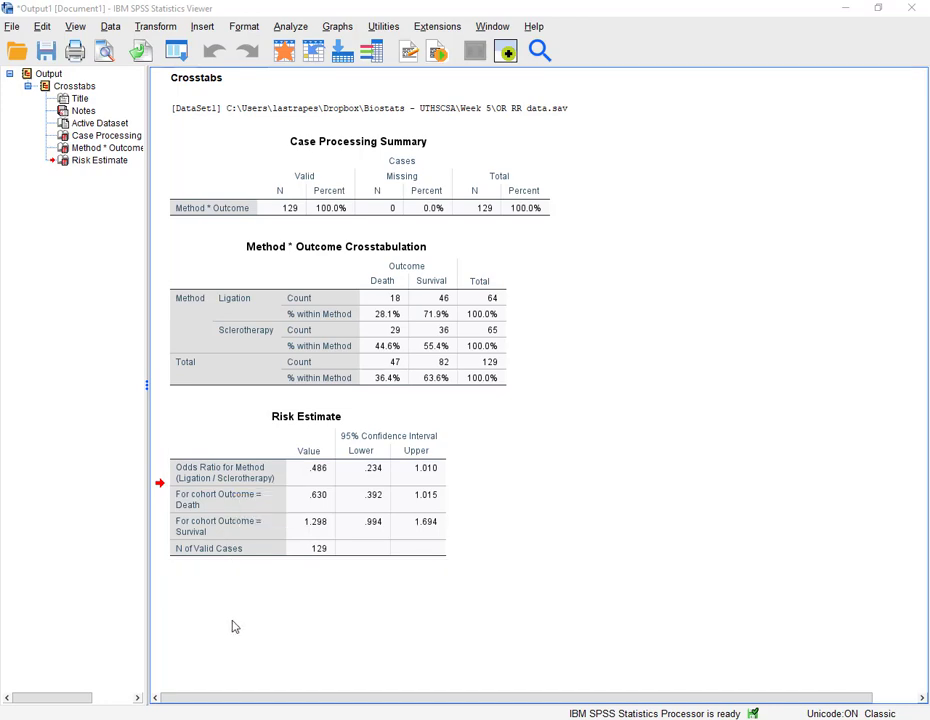
click(184, 524)
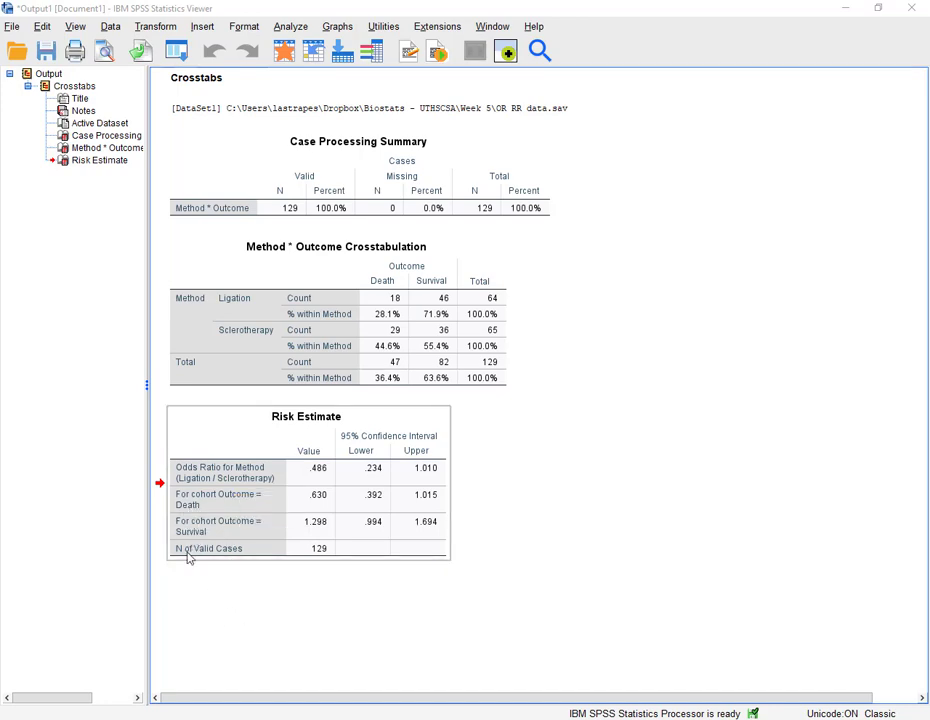
click(220, 652)
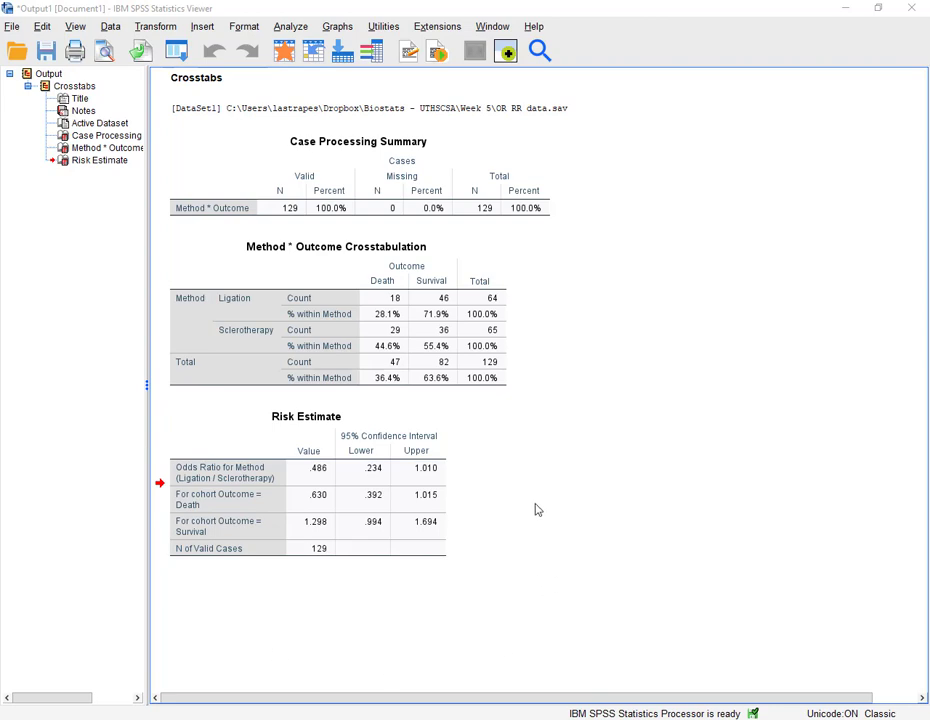
click(350, 505)
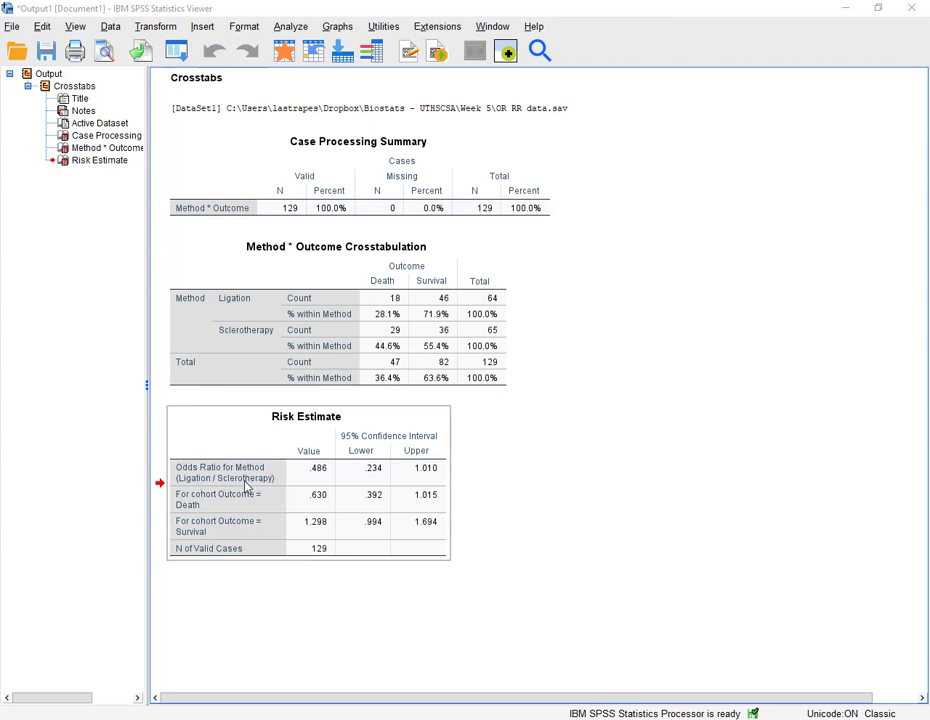
click(494, 479)
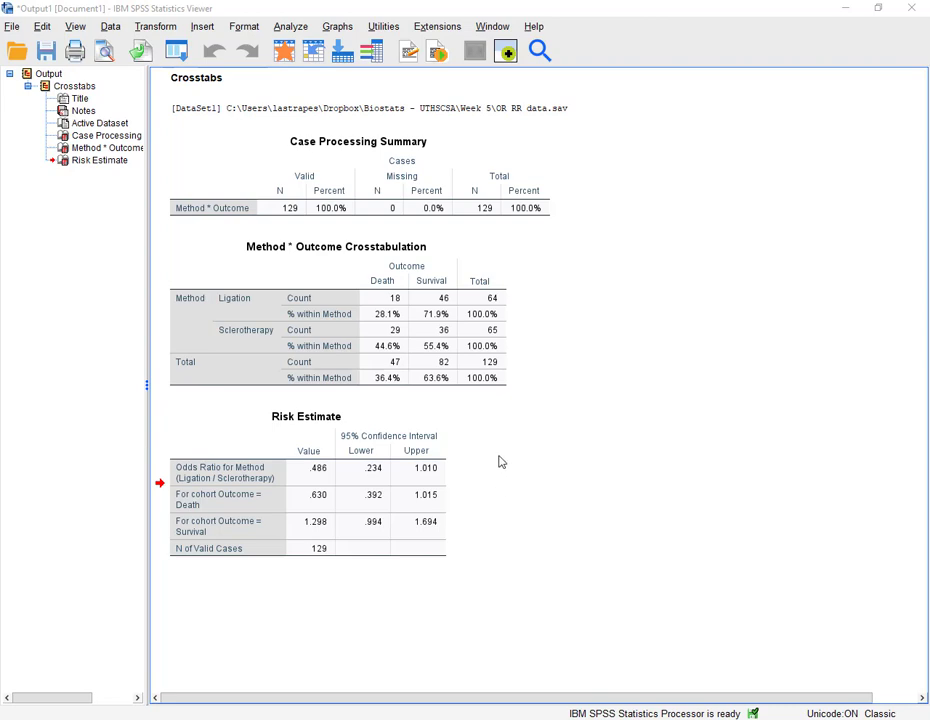
click(333, 489)
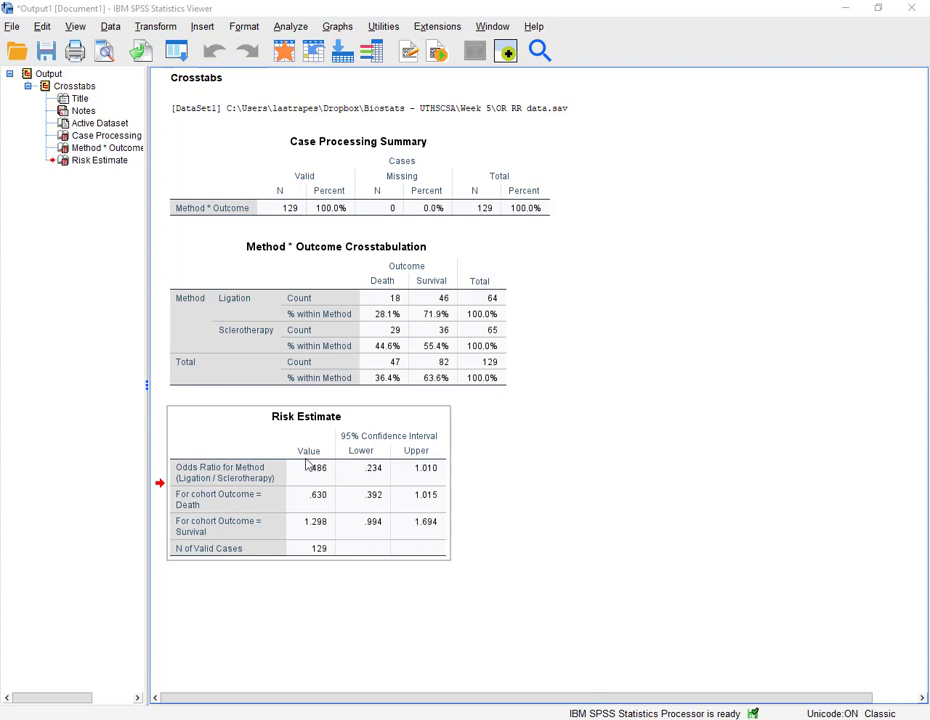
click(546, 475)
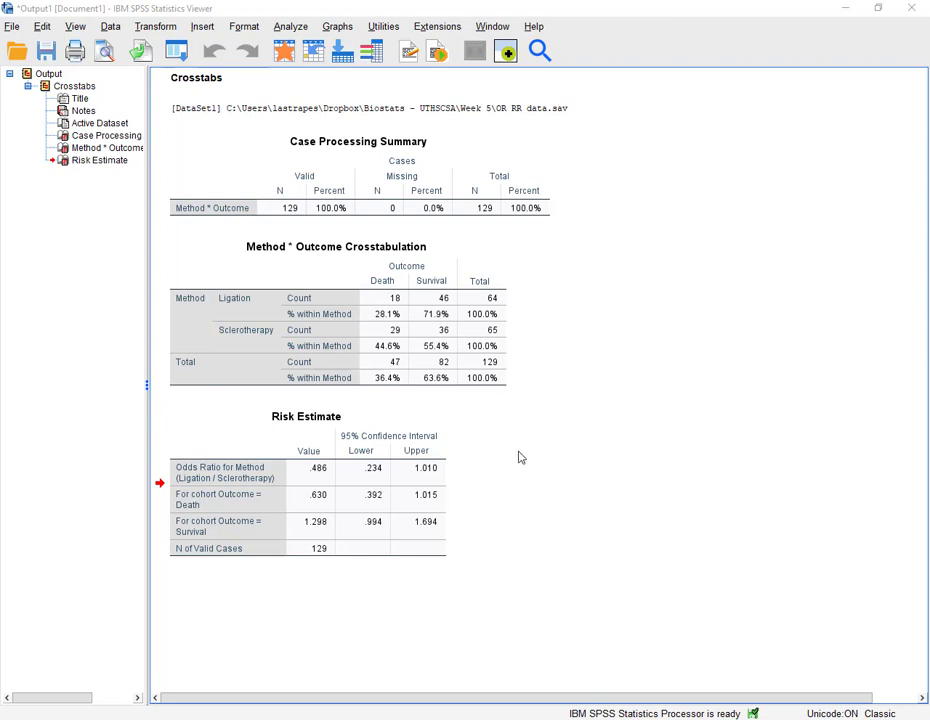
click(347, 357)
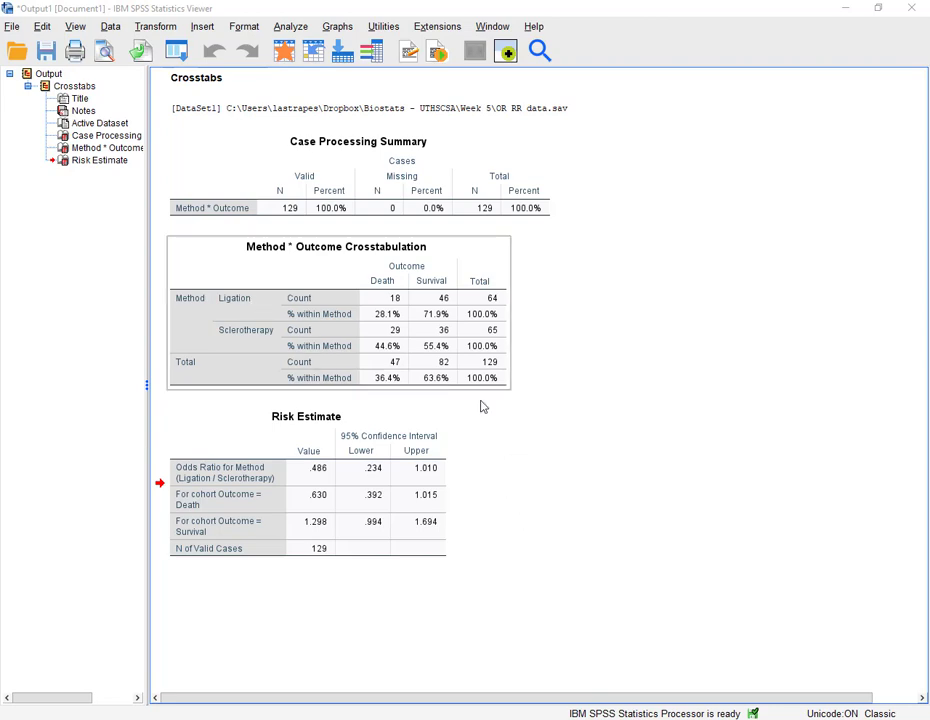
Compare the Ligation and Sclerotherapy row percentages in the crosstabulation with the Risk Estimate for cohort Outcome = Death.
click(533, 457)
click(322, 318)
click(500, 483)
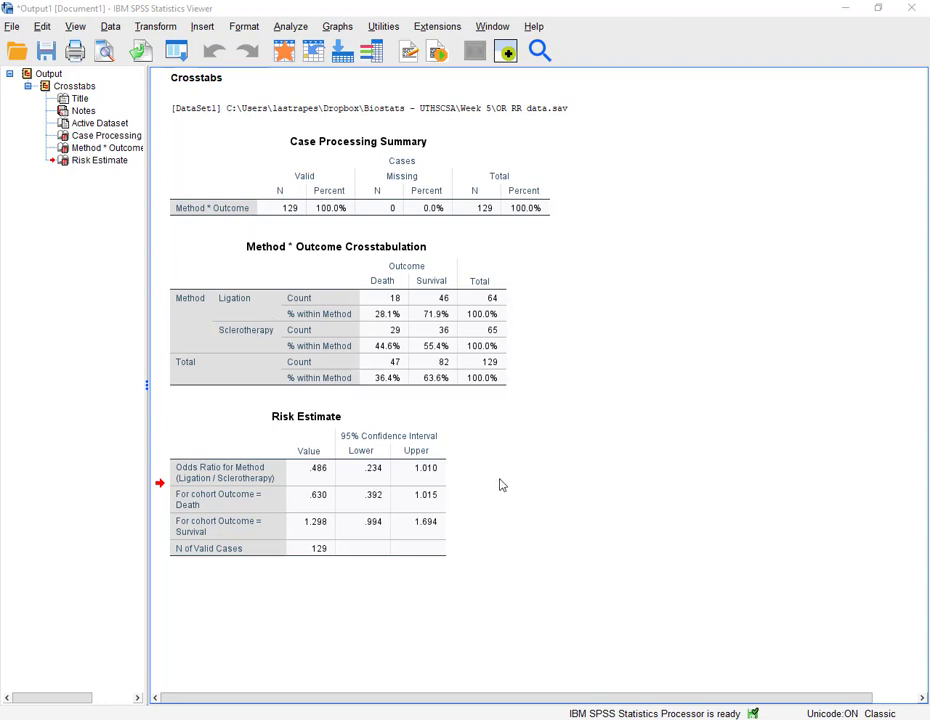
click(374, 352)
click(469, 430)
click(322, 494)
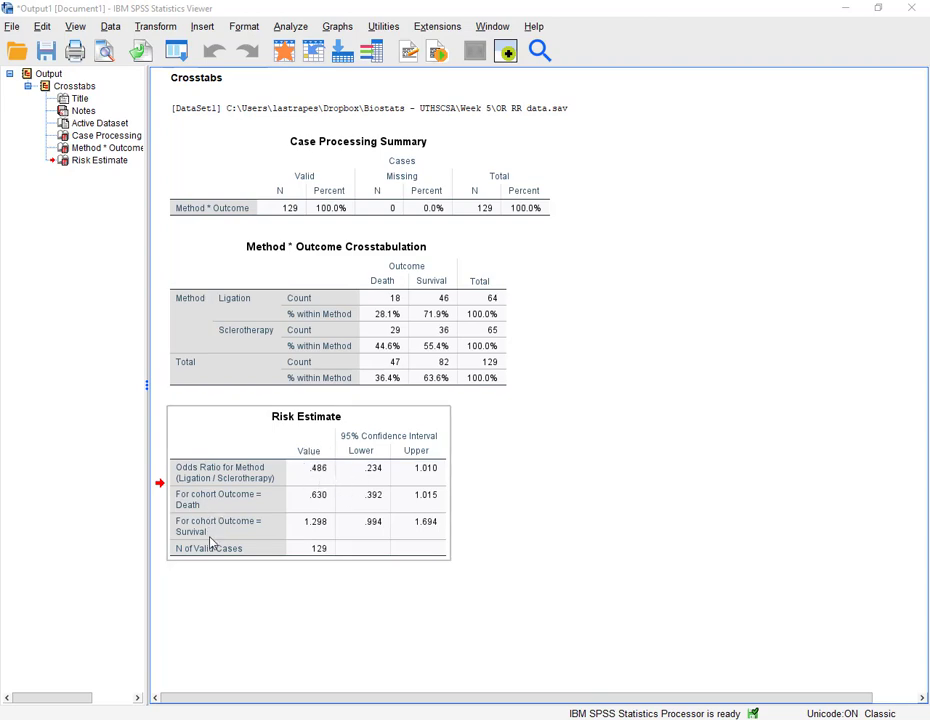
click(474, 330)
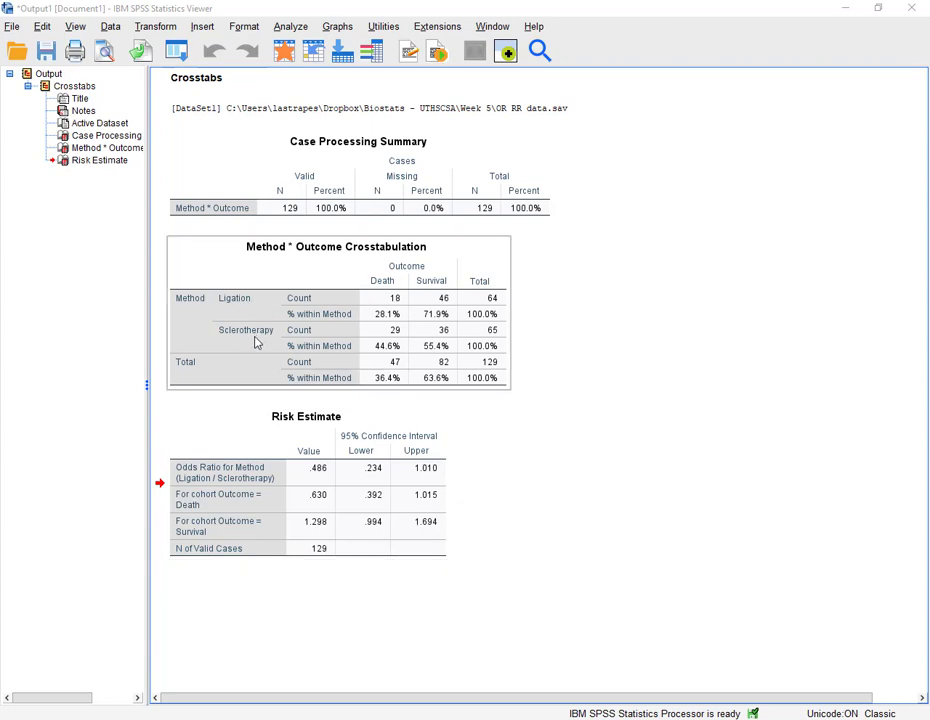
click(470, 425)
click(196, 526)
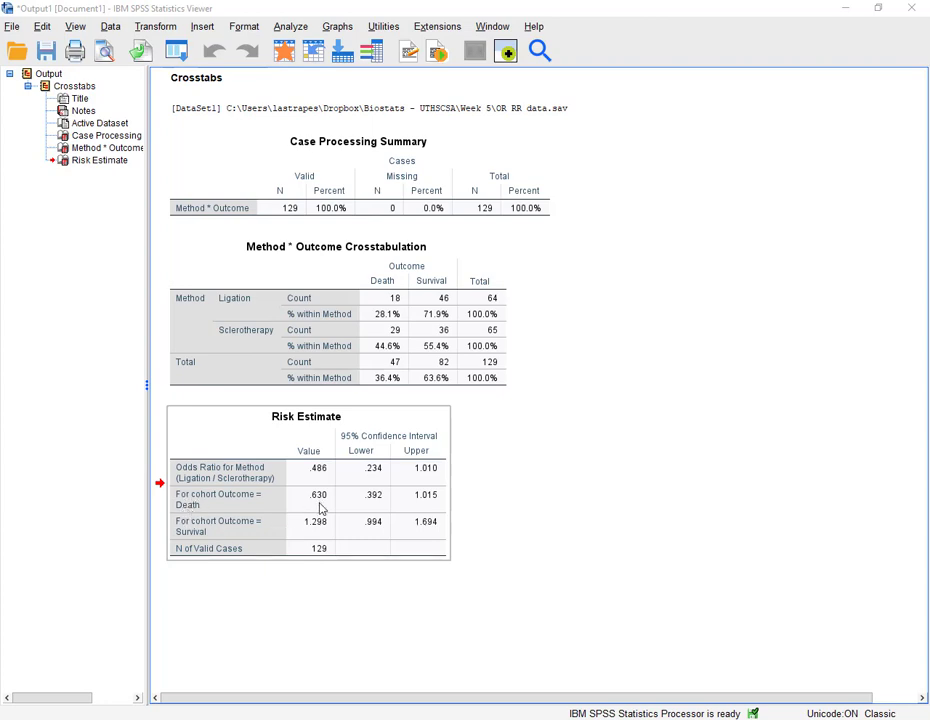
click(365, 623)
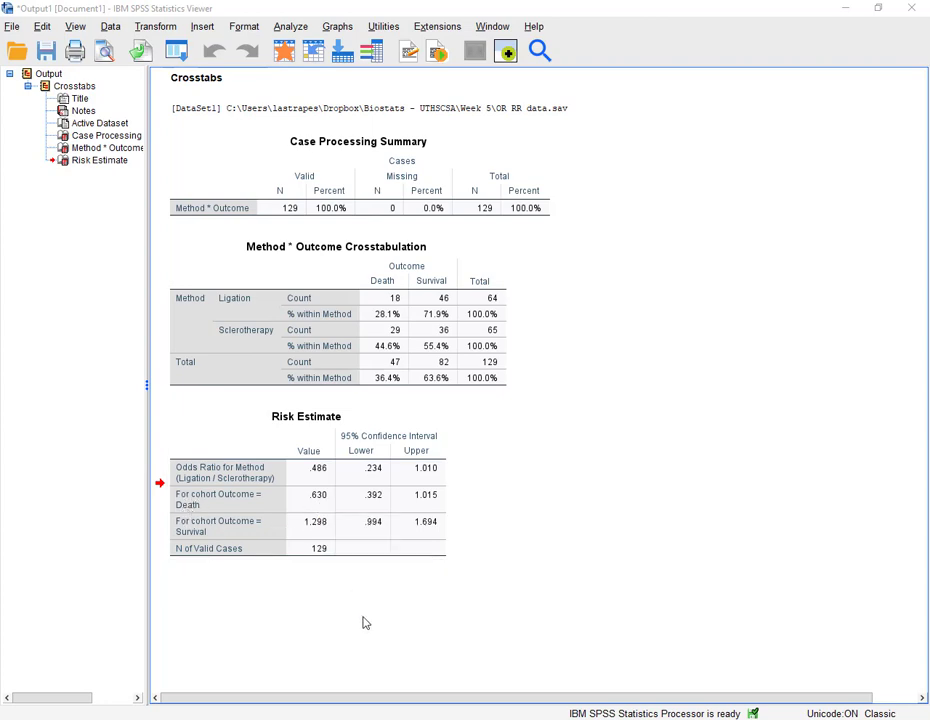
Examine the Risk Estimate for cohort Outcome = Survival against the Survival column of the Method by Outcome crosstabulation.
click(180, 233)
click(504, 484)
click(199, 541)
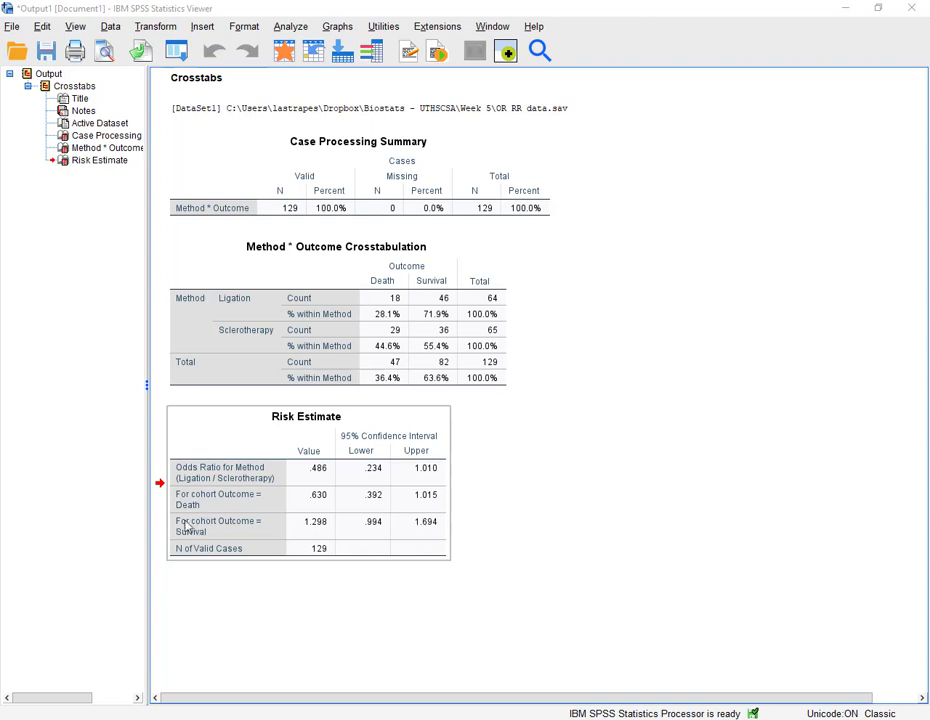
click(344, 603)
click(322, 534)
click(335, 606)
click(430, 330)
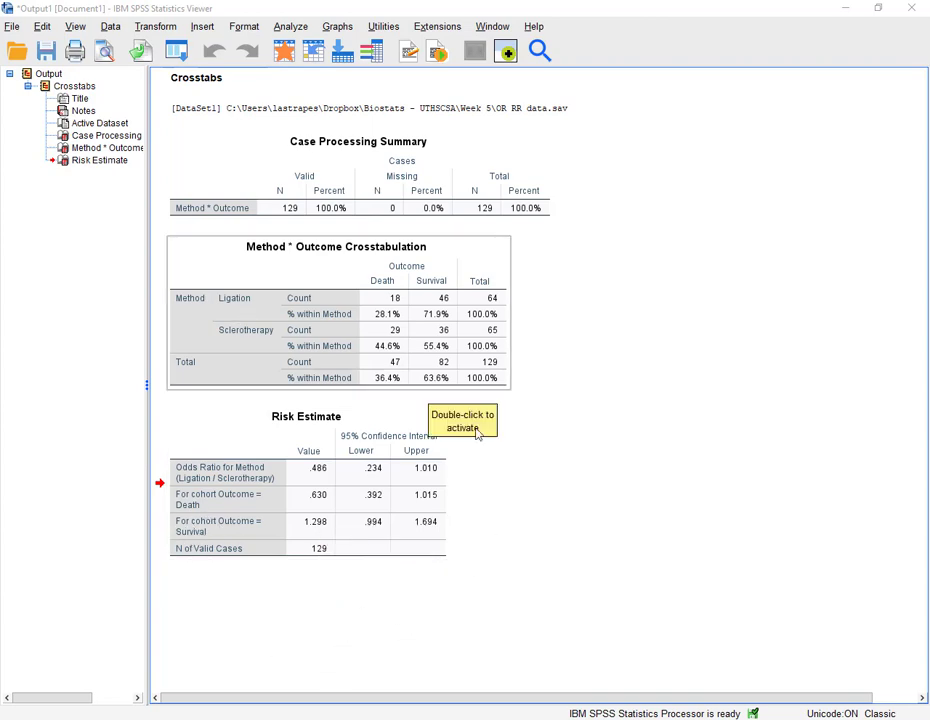
click(461, 579)
Review the Ligation and Sclerotherapy rows of the crosstabulation to identify which method the relative risks compare against.
click(208, 326)
click(410, 545)
click(377, 645)
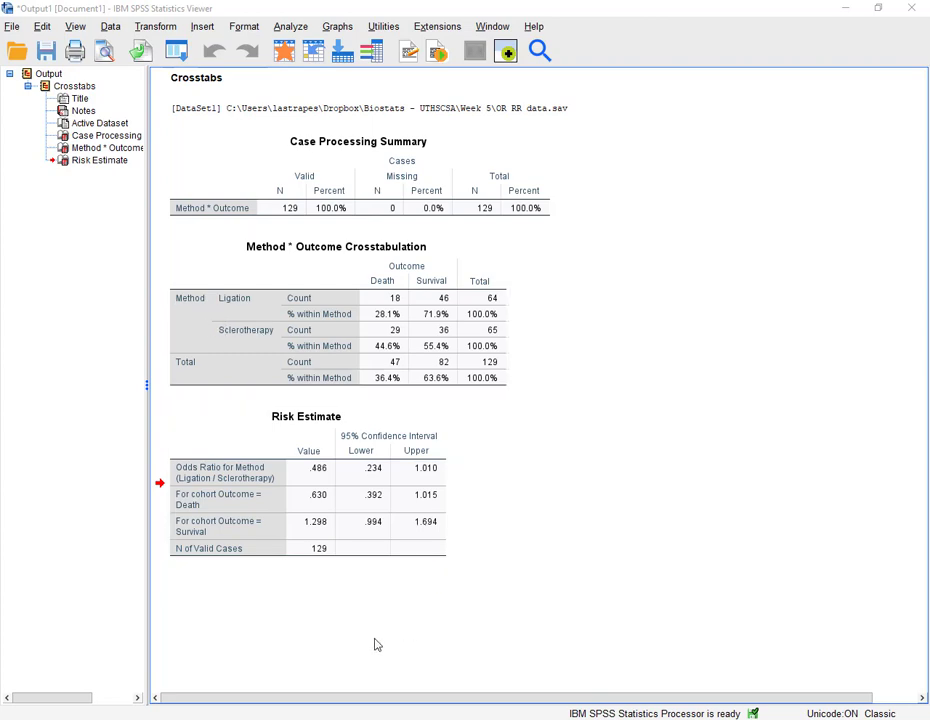
click(266, 359)
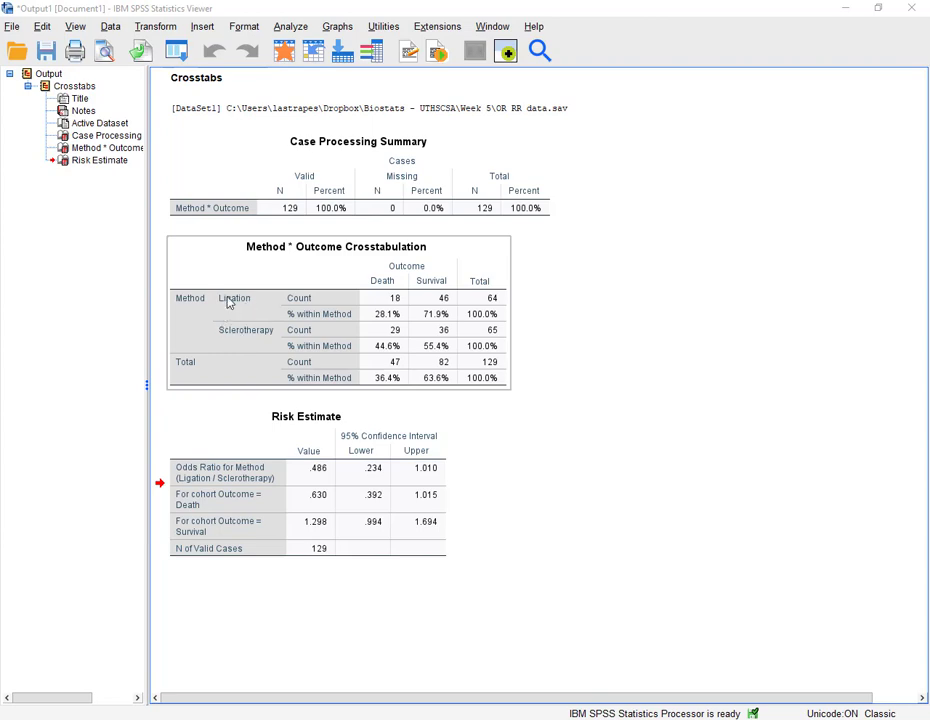
click(520, 435)
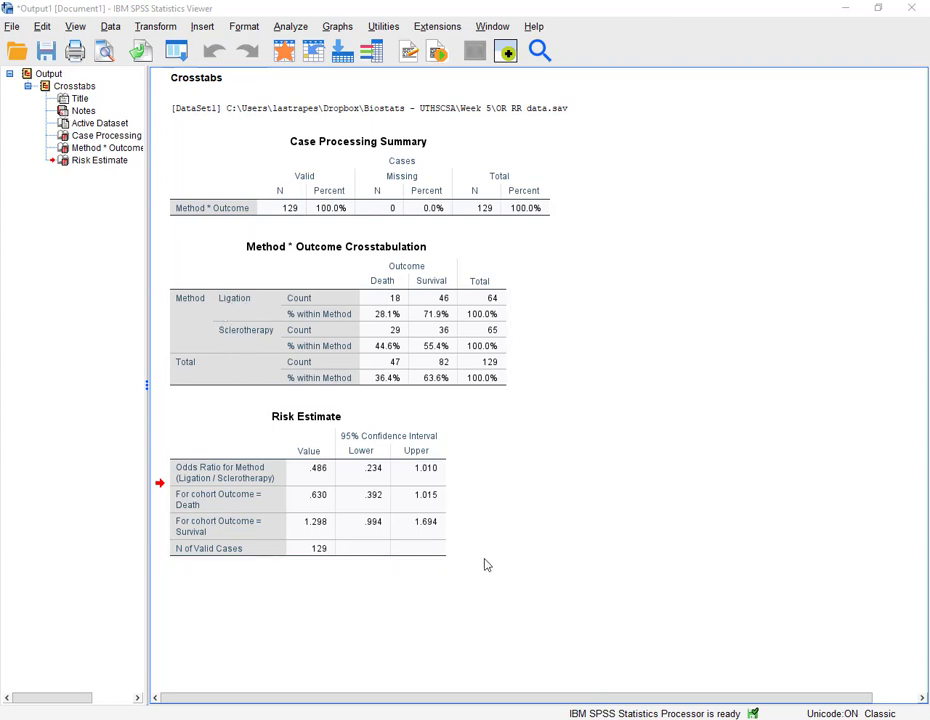
click(240, 300)
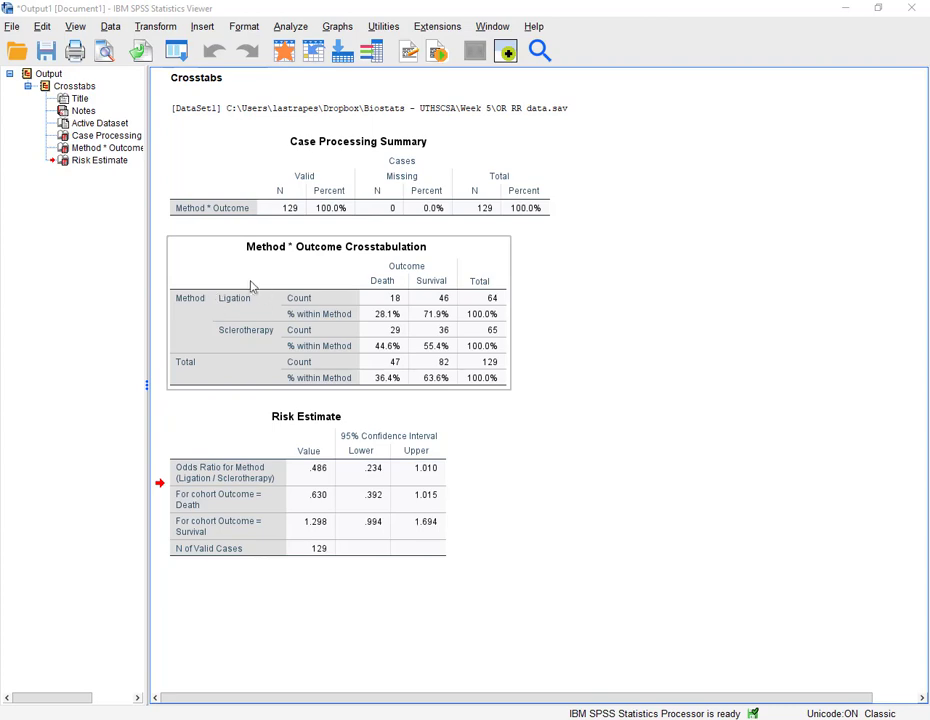
click(442, 497)
click(247, 345)
click(531, 442)
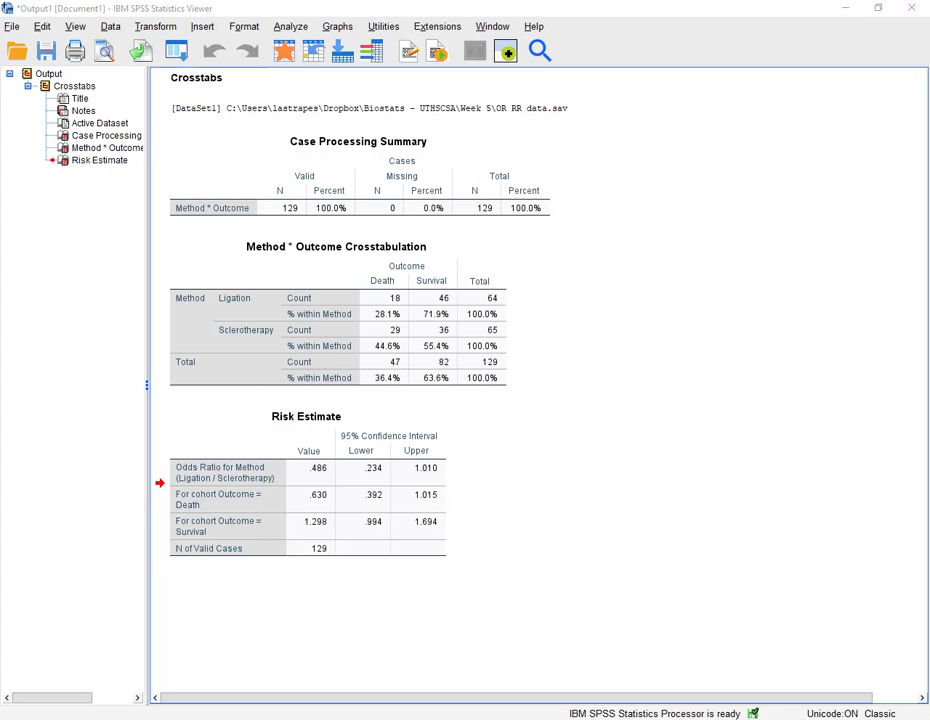